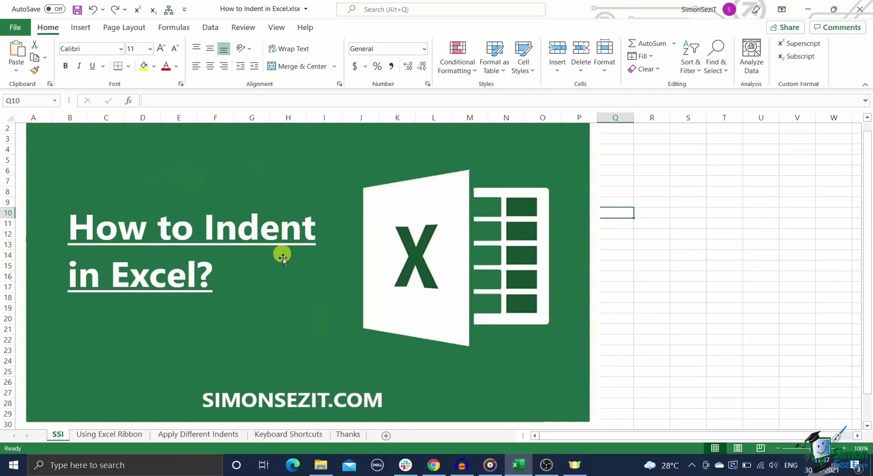
Step: Go to the Using Excel Ribbon sheet and enter 1 in cell H3
left_click(109, 436)
left_click(295, 161)
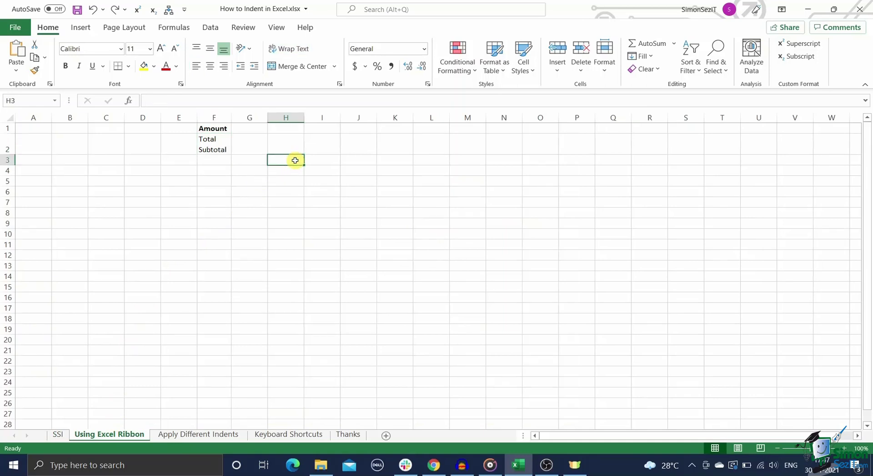
type("1")
left_click(296, 201)
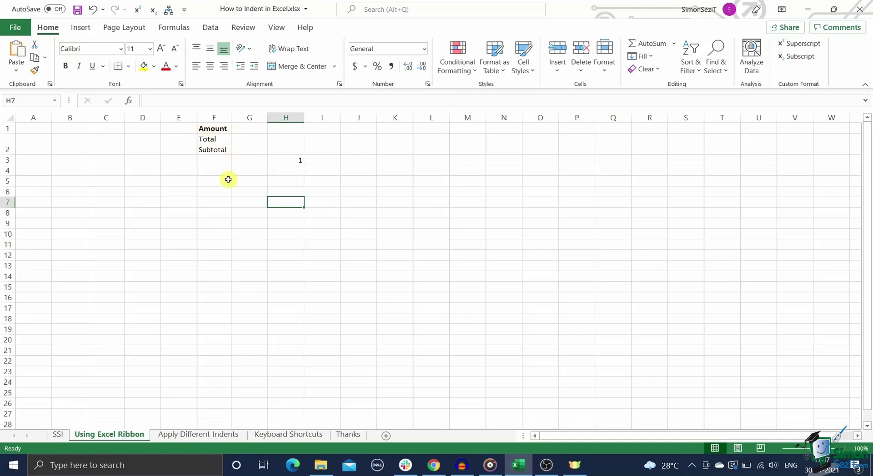
Step: Reselect cells H3 and F2, then return to the SSI title sheet
left_click(295, 161)
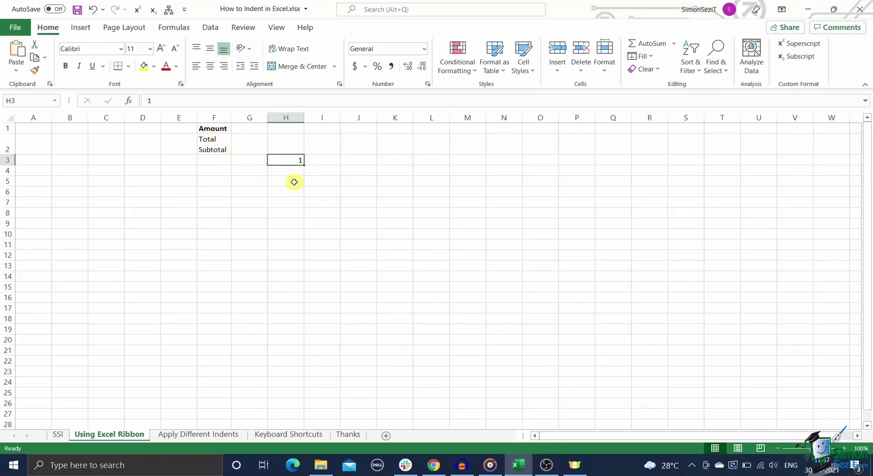
left_click(204, 149)
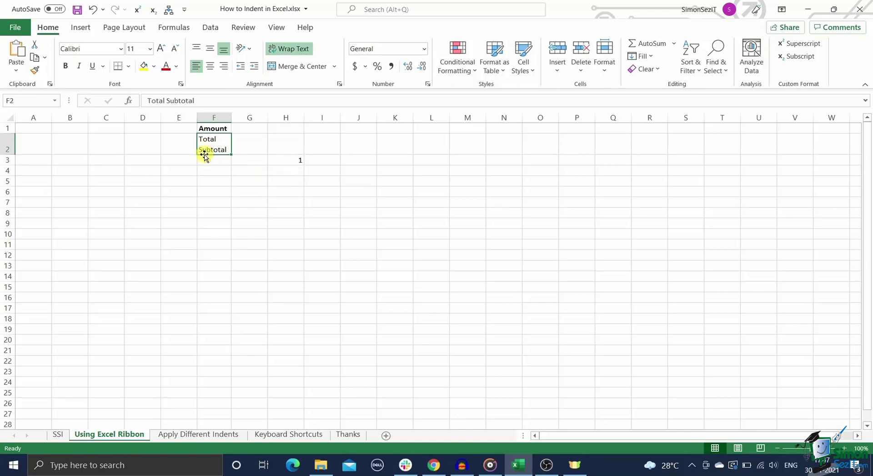
left_click(276, 160)
left_click(62, 435)
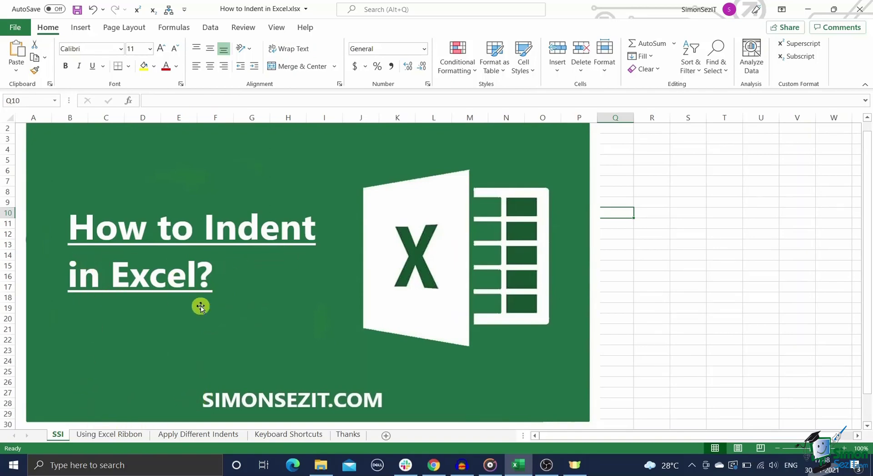
Step: On the Using Excel Ribbon sheet, indent F2's Total Subtotal text one level
left_click(106, 435)
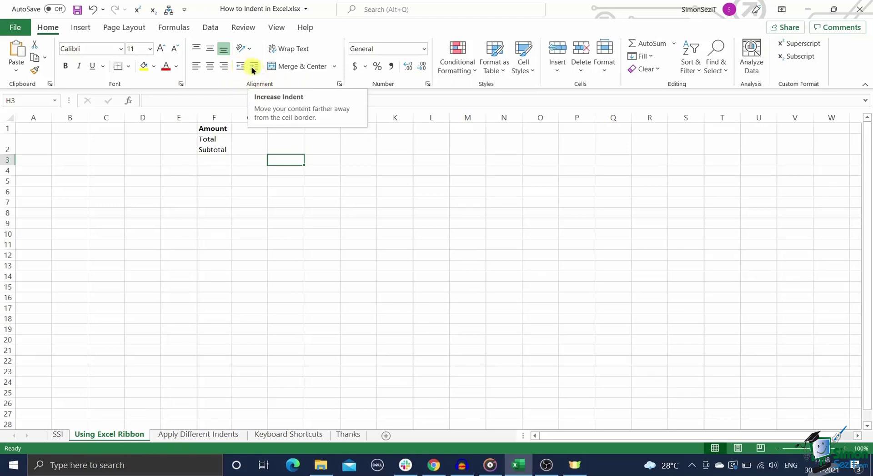
left_click(212, 146)
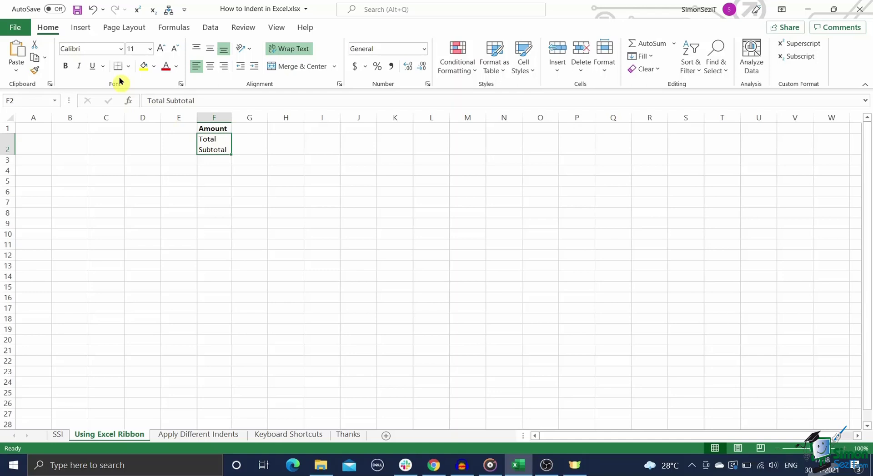
left_click(255, 67)
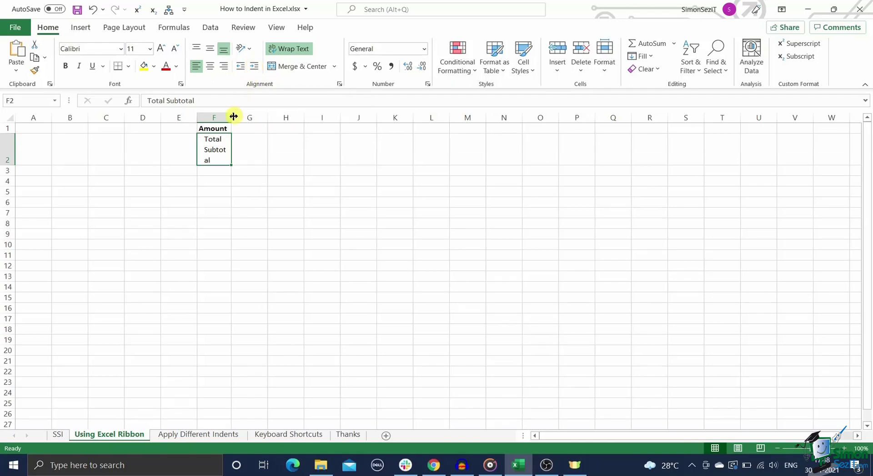
Step: Widen column F twice, indent F2 two more levels, then decrease its indent once
left_click_drag(231, 117, 240, 117)
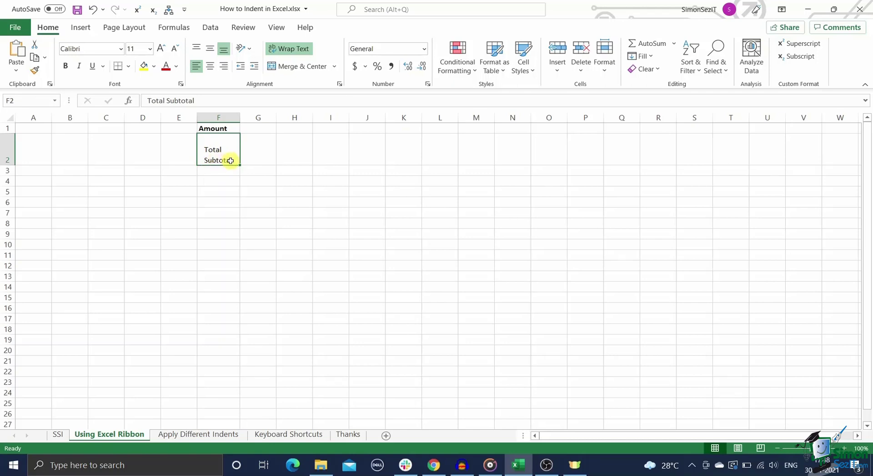
left_click(253, 66)
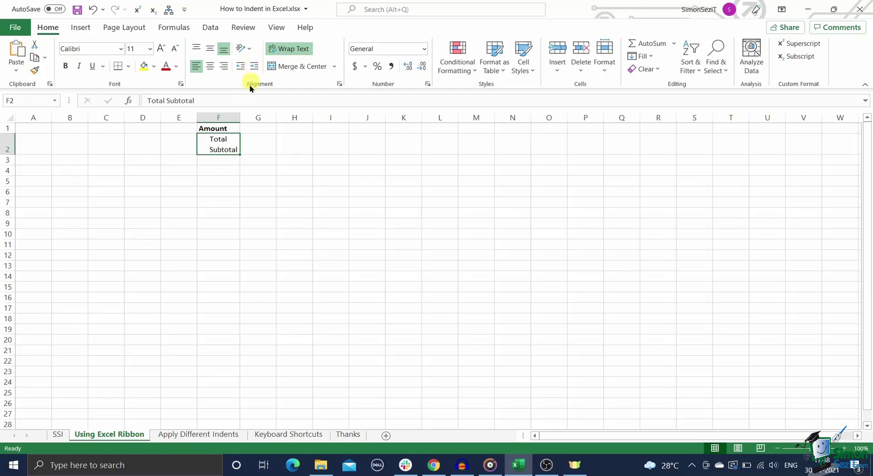
left_click_drag(240, 117, 247, 117)
left_click(254, 66)
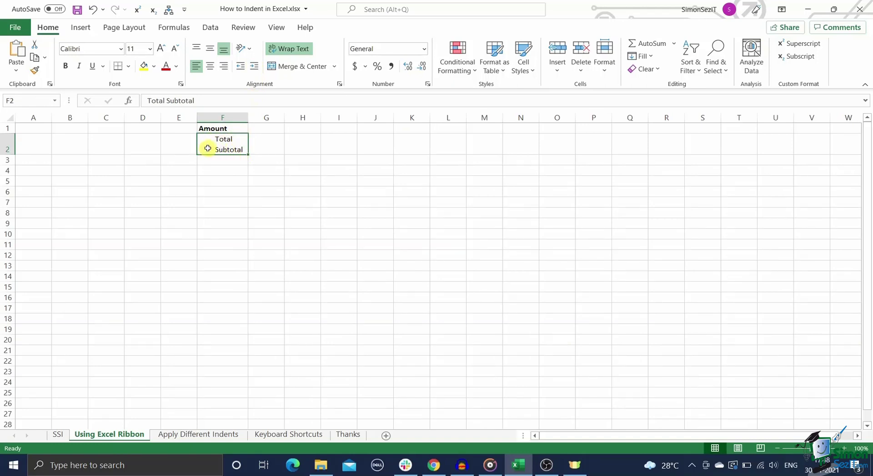
left_click(241, 66)
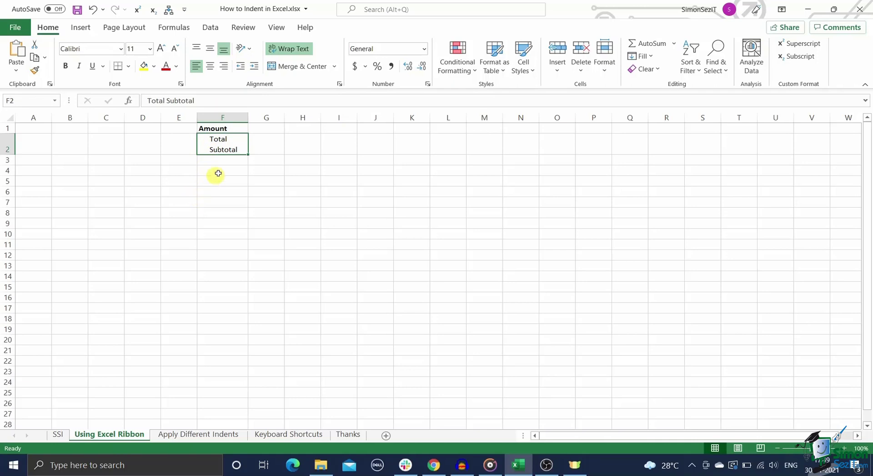
Step: On the Apply Different Indents sheet, turn off Wrap Text for F2 and resize column F
left_click(189, 435)
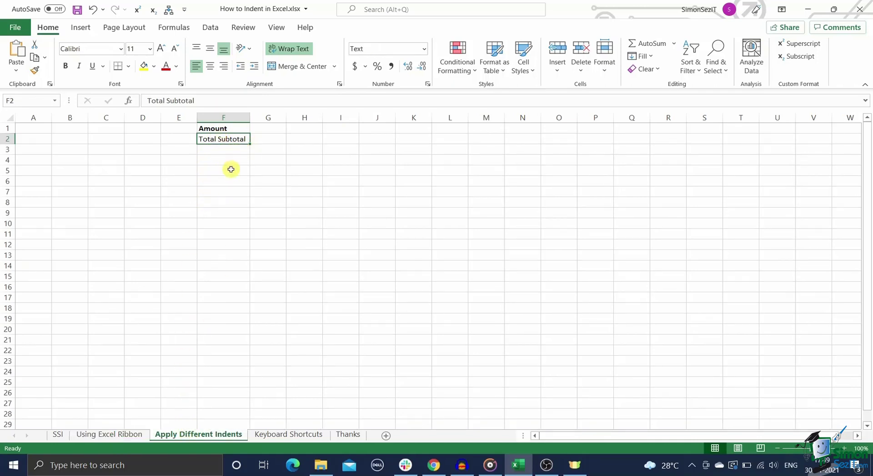
left_click_drag(249, 118, 241, 117)
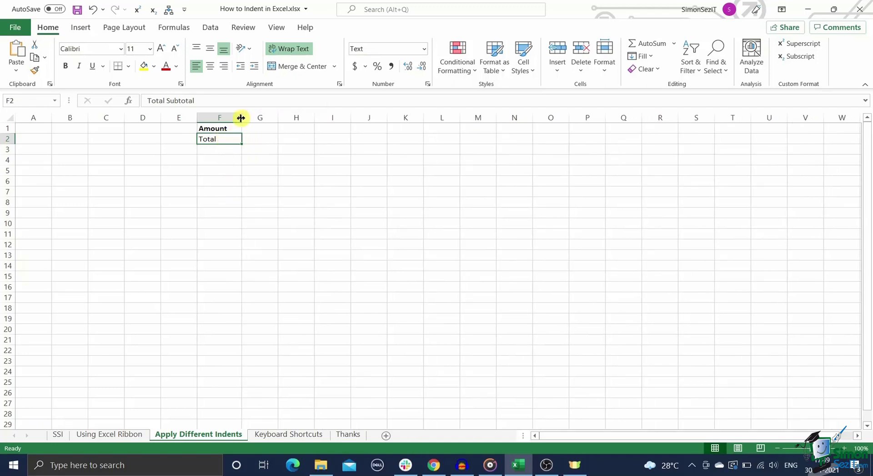
left_click(288, 49)
left_click_drag(241, 118, 247, 118)
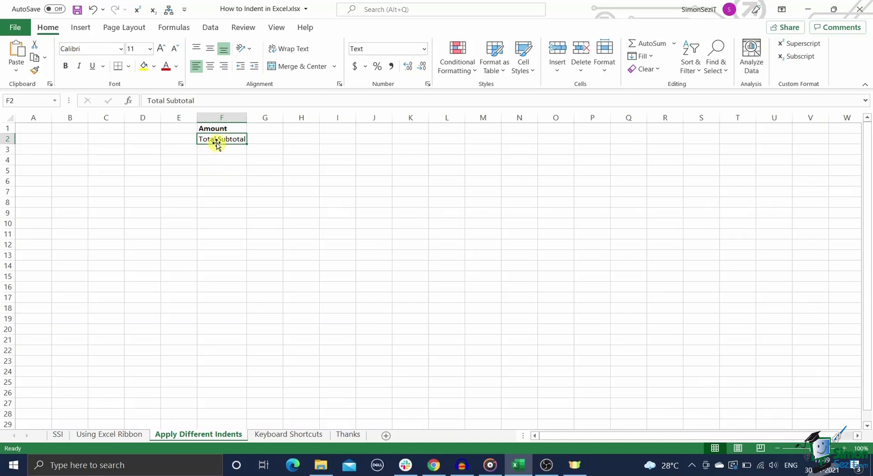
Step: Break F2's text with Alt+Enter so Subtotal sits on its own line
double_click(218, 139)
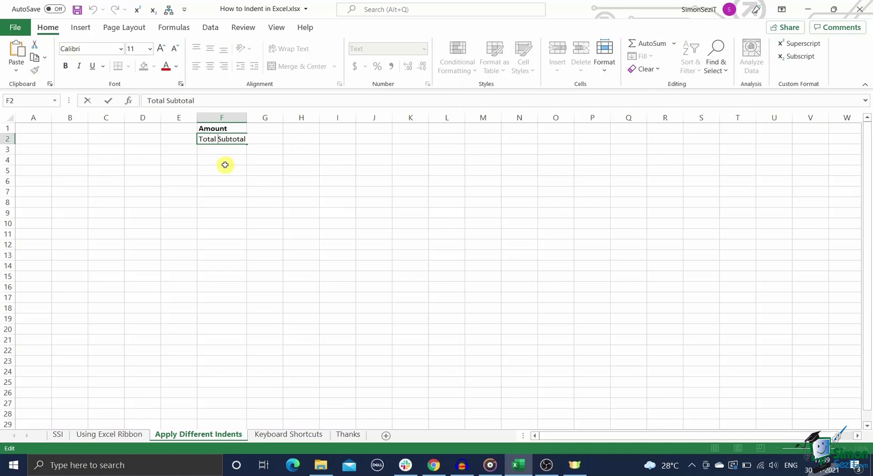
key("alt+Return")
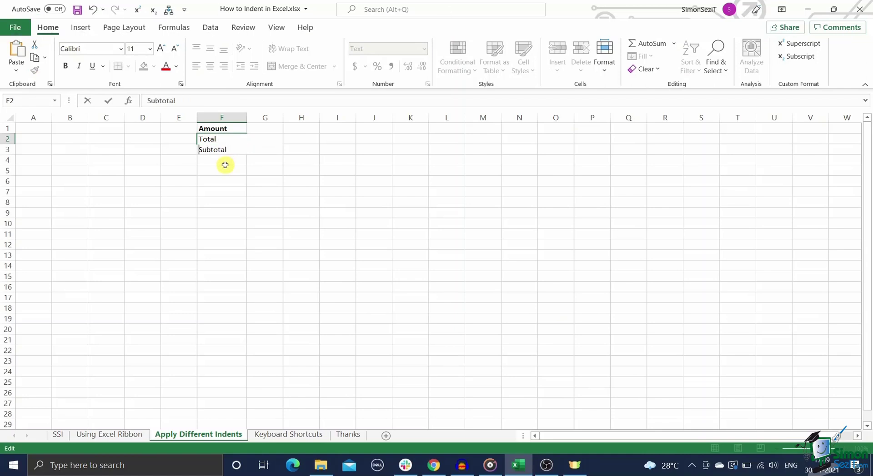
left_click(220, 177)
left_click(200, 149)
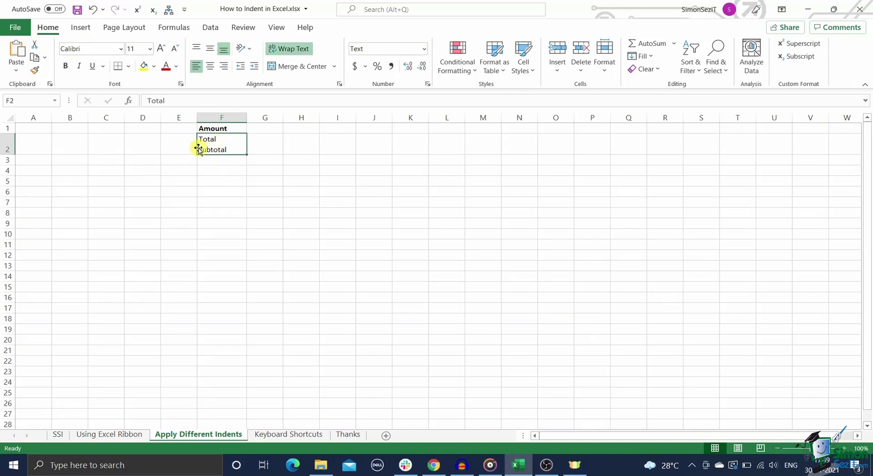
Step: Insert leading spaces before Subtotal in F2 to indent it beneath Total
double_click(208, 143)
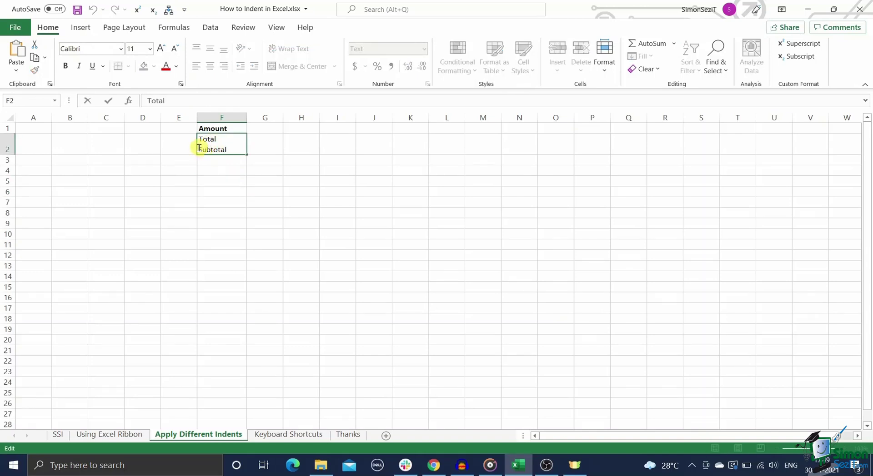
left_click(199, 149)
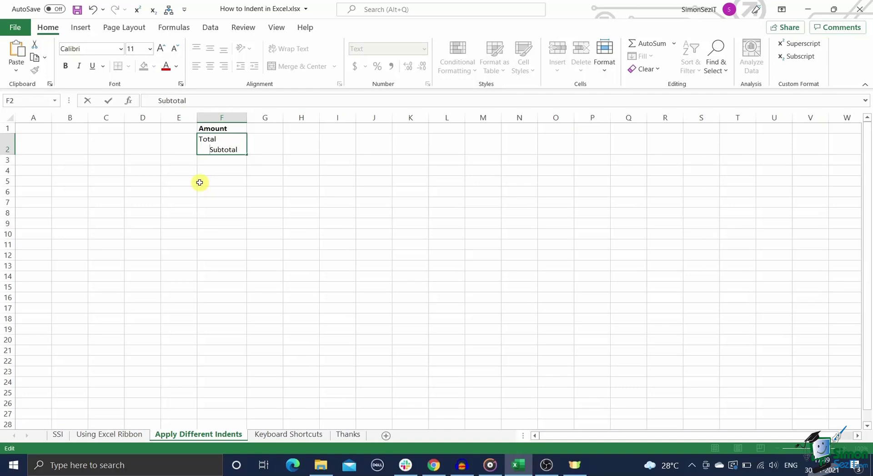
left_click(225, 170)
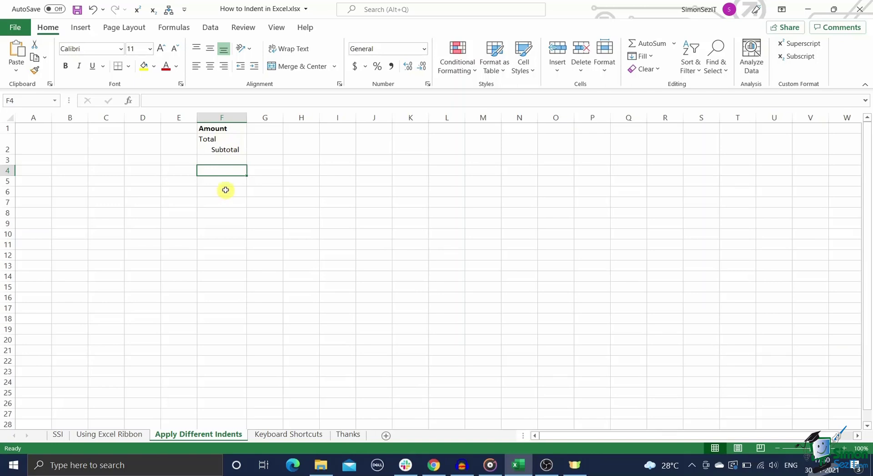
Step: On the Keyboard Shortcuts sheet, indent F2 two levels with Alt+H+6, then autofit column F
left_click(255, 435)
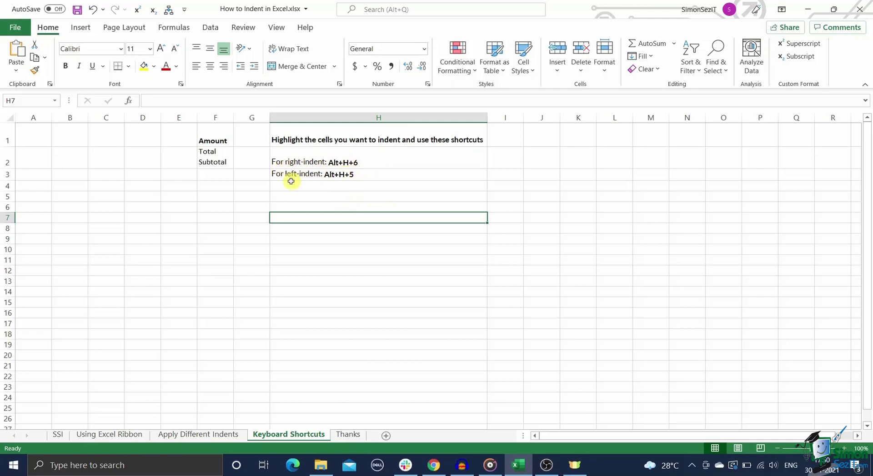
left_click(222, 164)
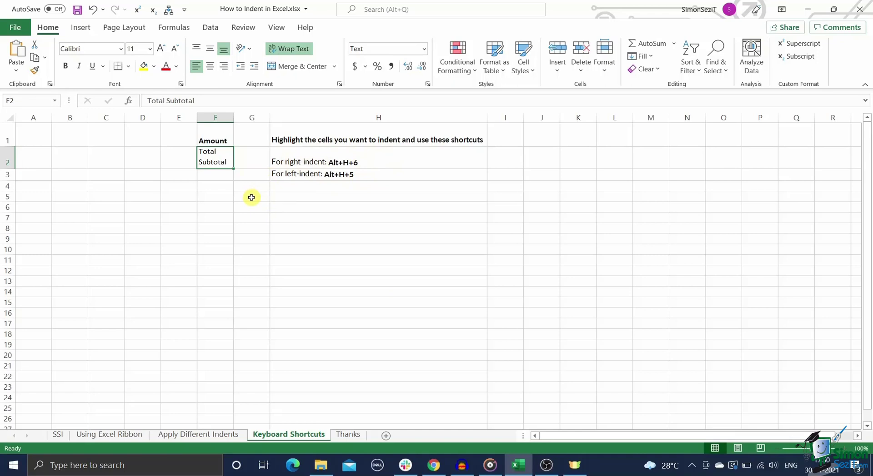
key("alt+h")
key("6")
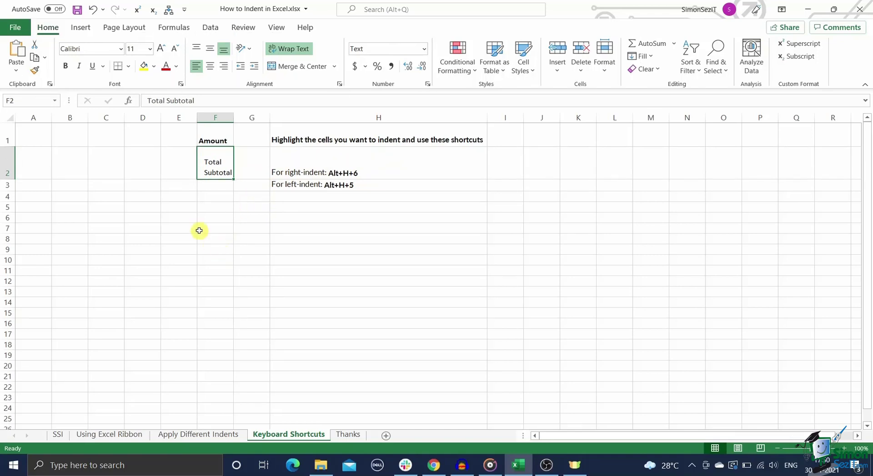
key("alt+h")
key("6")
left_click(244, 222)
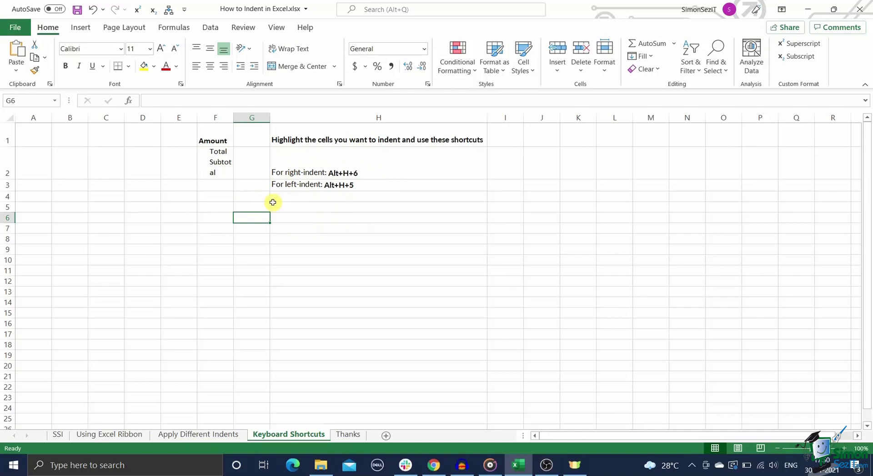
double_click(234, 117)
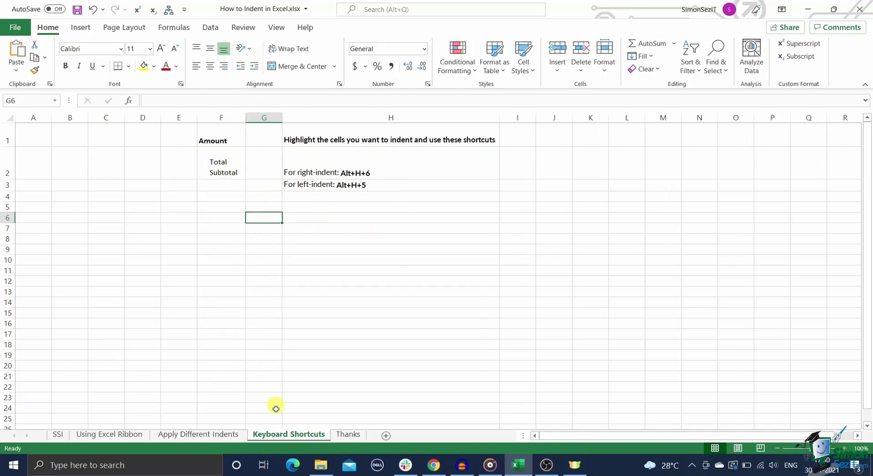
Step: Show the Thanks sheet with the closing How to Indent in Excel? graphic
left_click(342, 440)
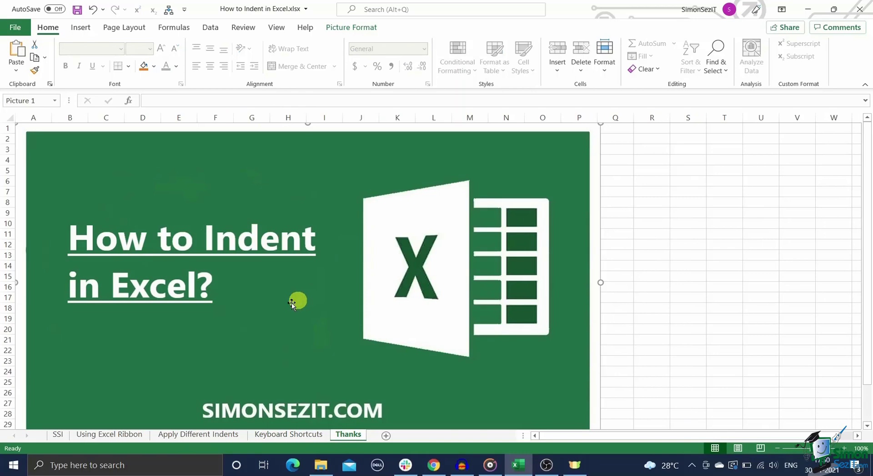